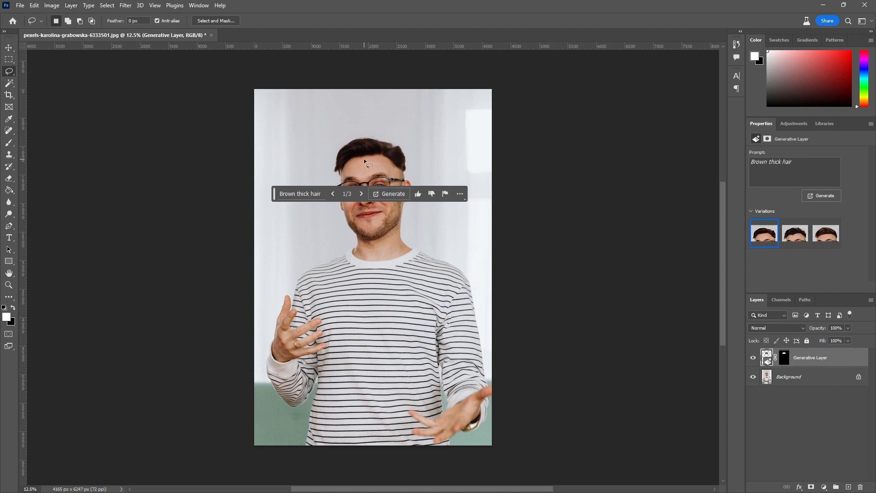
Step: Browse the "Brown thick hair" variations and choose the second one for the man's portrait
left_click(361, 194)
left_click(361, 194)
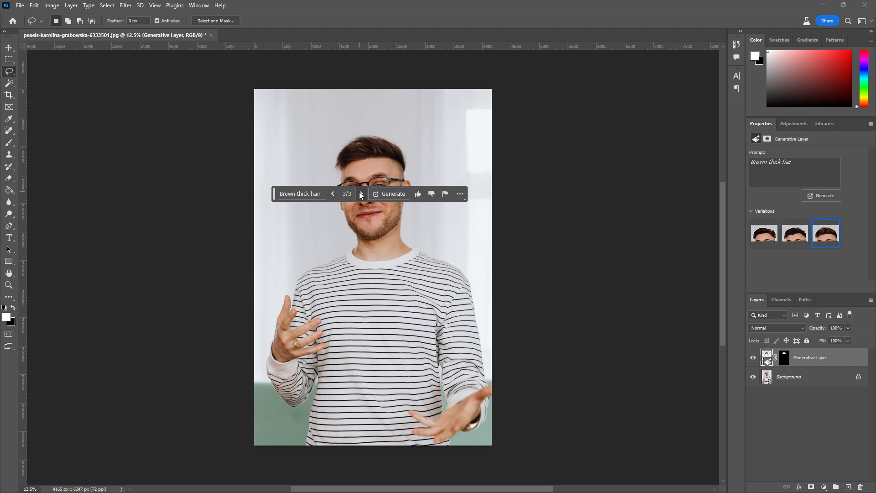
left_click(332, 193)
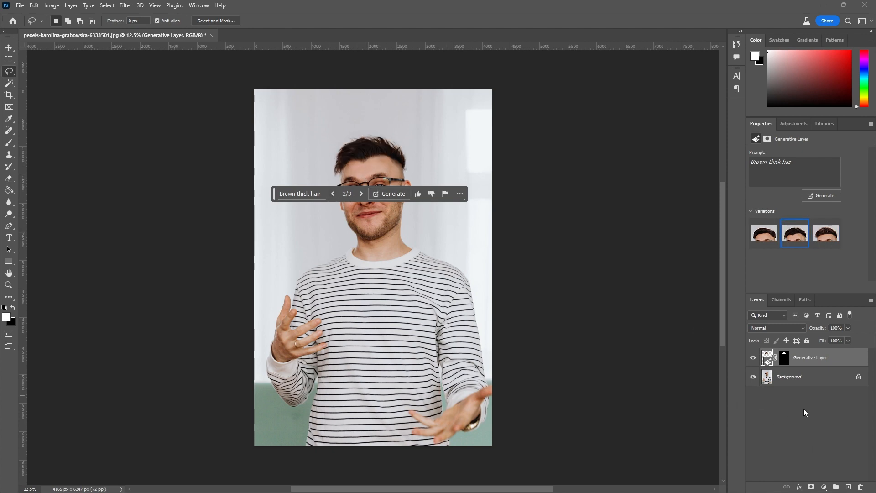
Step: Compare the generated hair with the original portrait by hiding the Generative Layer and showing it again
left_click(785, 395)
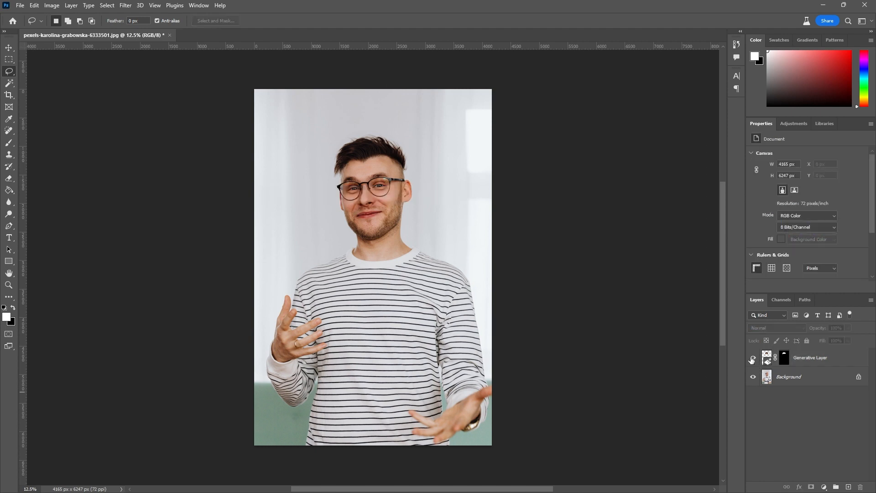
left_click(753, 358)
left_click(753, 358)
Step: Open the ukulele player photo pexels-paige-deasley-9789893.jpg as a separate document
left_click_drag(462, 0, 429, 29)
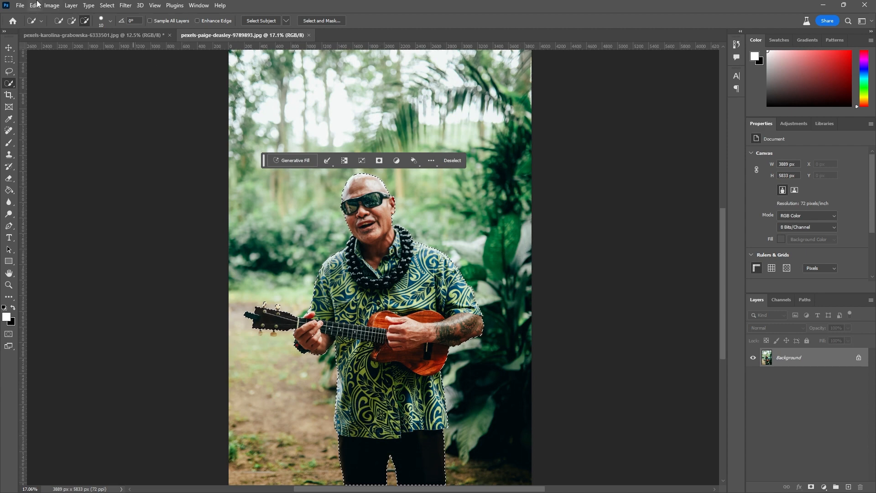
left_click(91, 35)
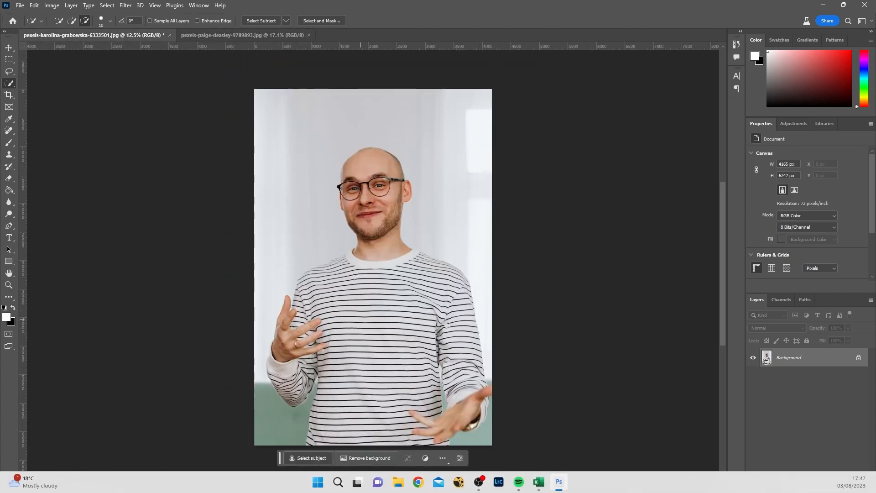
left_click(310, 458)
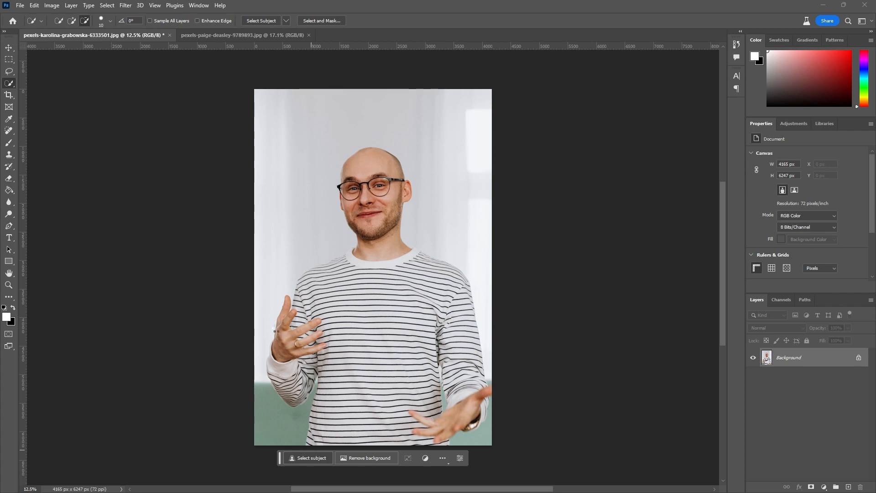
left_click(221, 35)
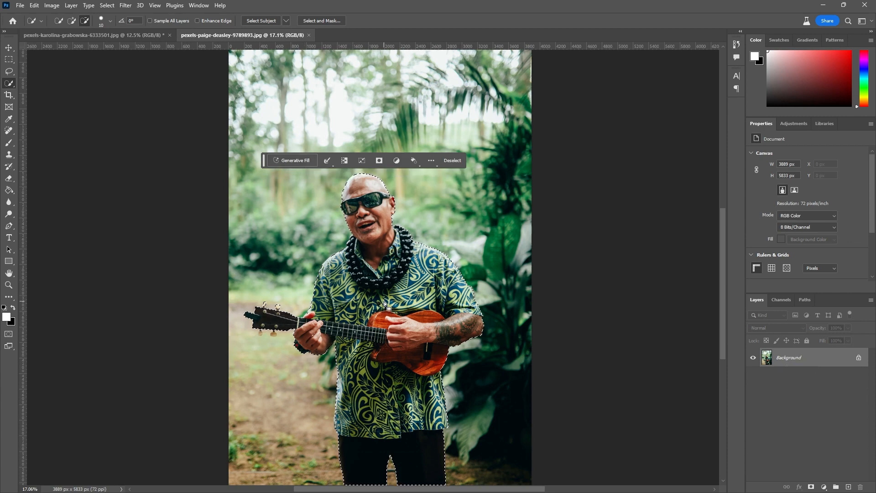
Step: Generative Fill the inverted selection around the ukulele player with the prompt "Beach and ocean, Carribean" and show the third variation
key("ctrl+shift+i")
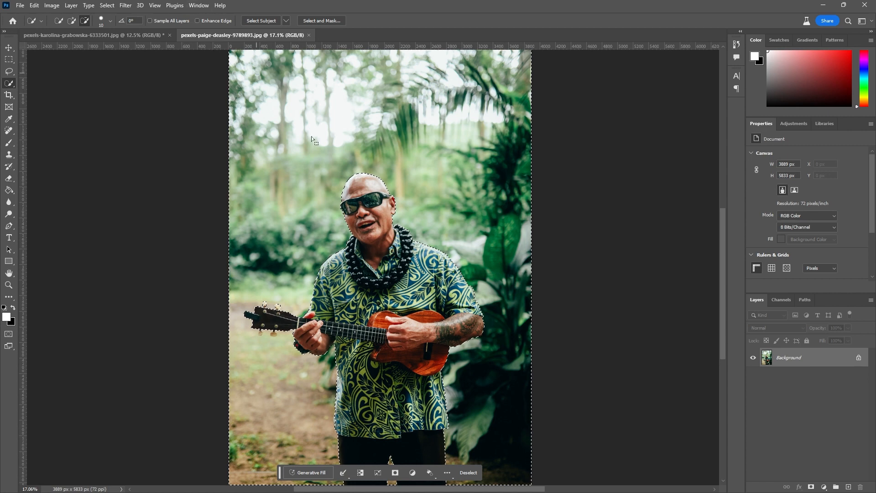
left_click(312, 473)
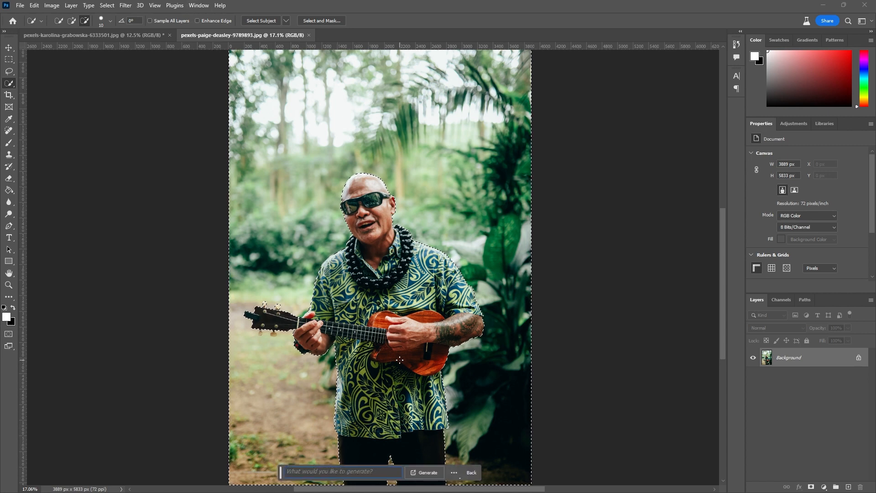
type("Beach")
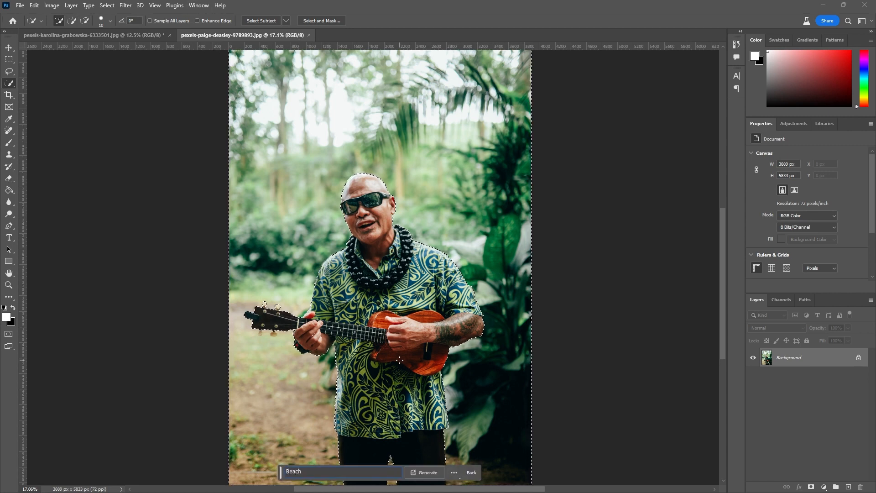
type(" and ocean, Carribean")
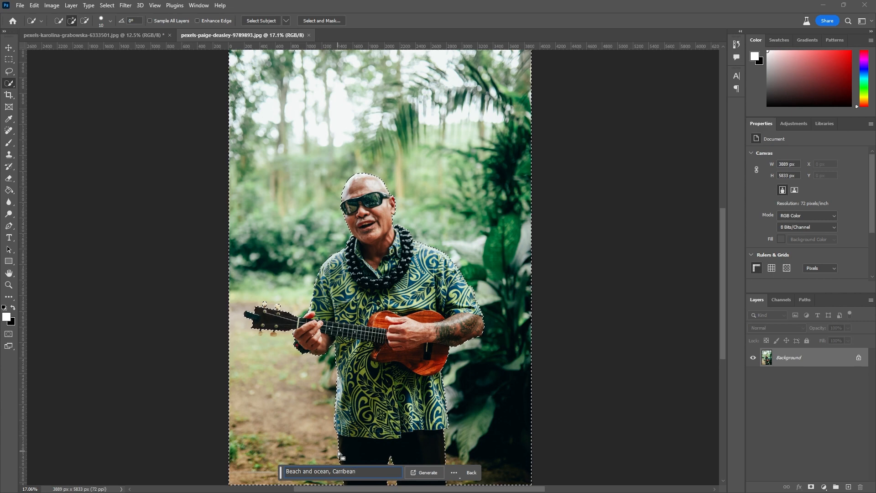
key("Return")
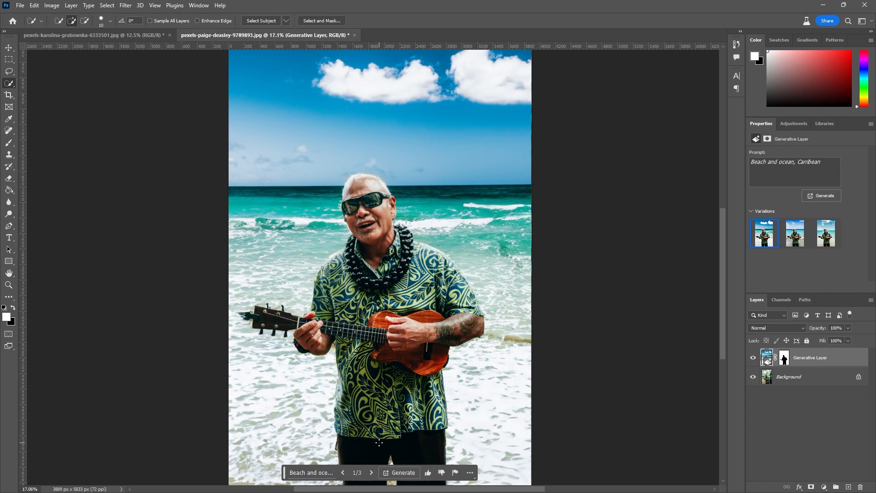
left_click(373, 476)
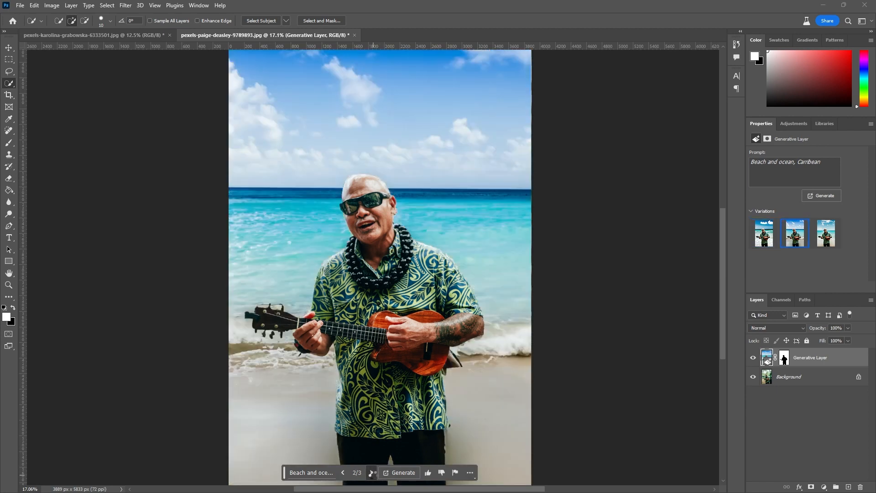
left_click(372, 473)
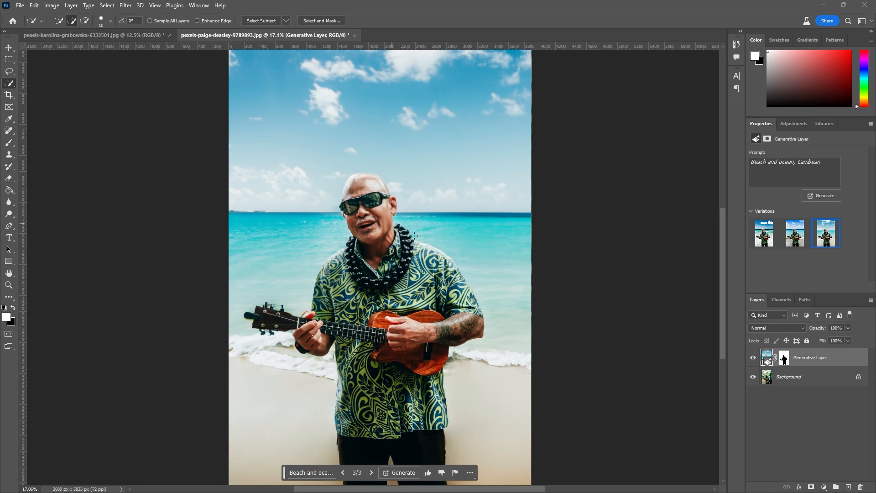
Step: Regenerate the ukulele player's background with the prompt "city centre" and choose the third new variation
left_click_drag(822, 162, 750, 162)
type("city centre")
left_click(815, 195)
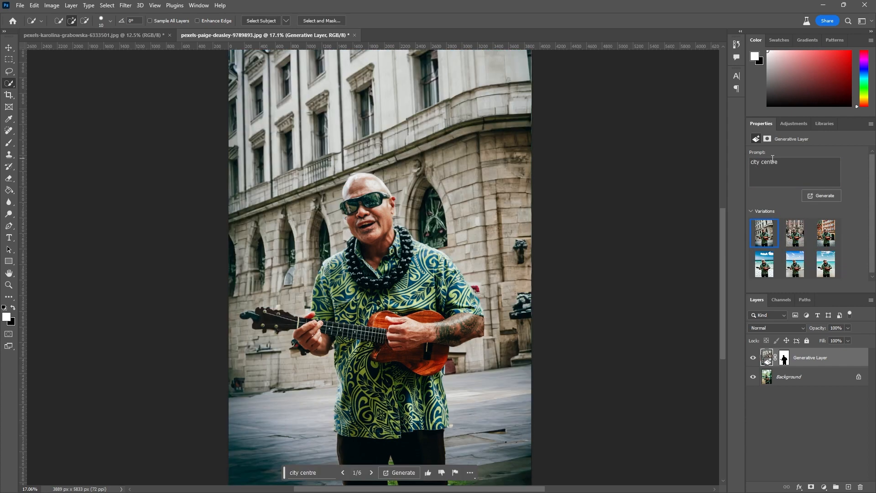
left_click(792, 241)
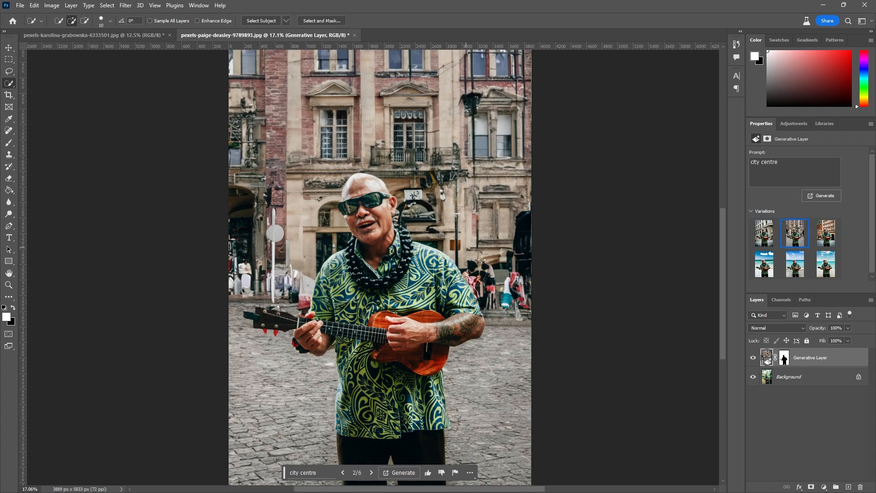
left_click(823, 243)
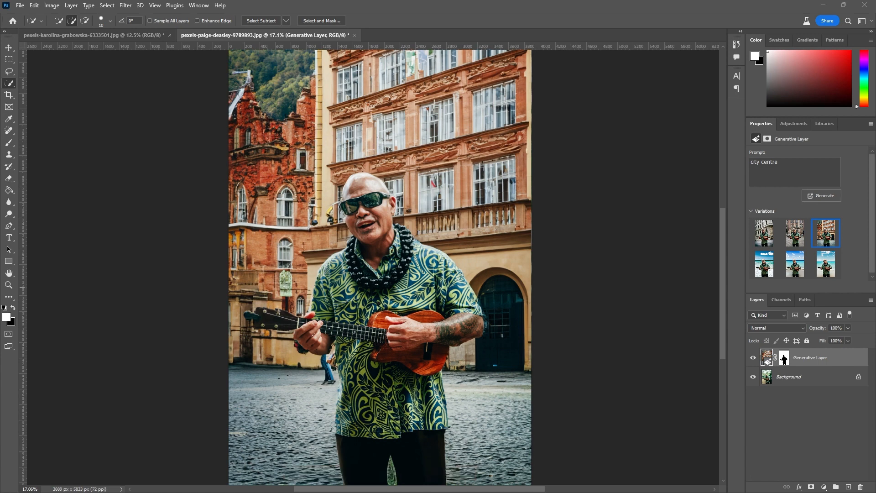
Step: Open IMG_2449.CR2 and lasso the whole snowy foreground, including the low buildings in front of the apartment blocks
left_click_drag(875, 217, 462, 34)
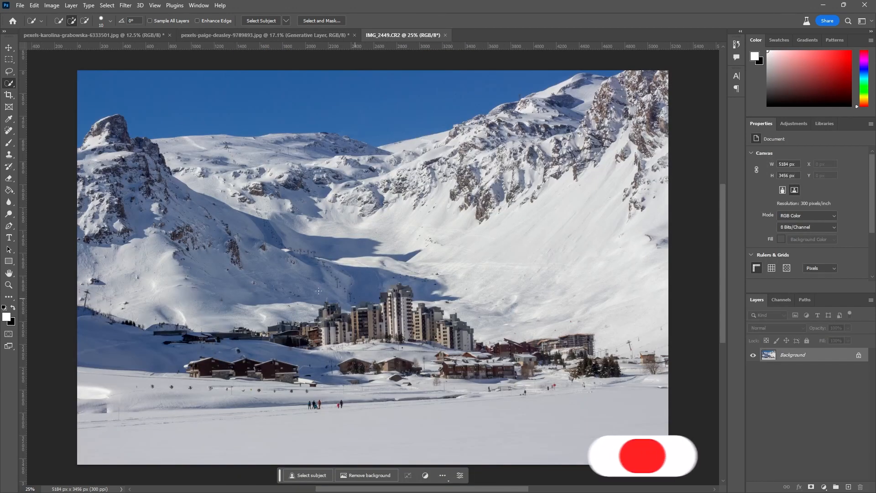
left_click(10, 71)
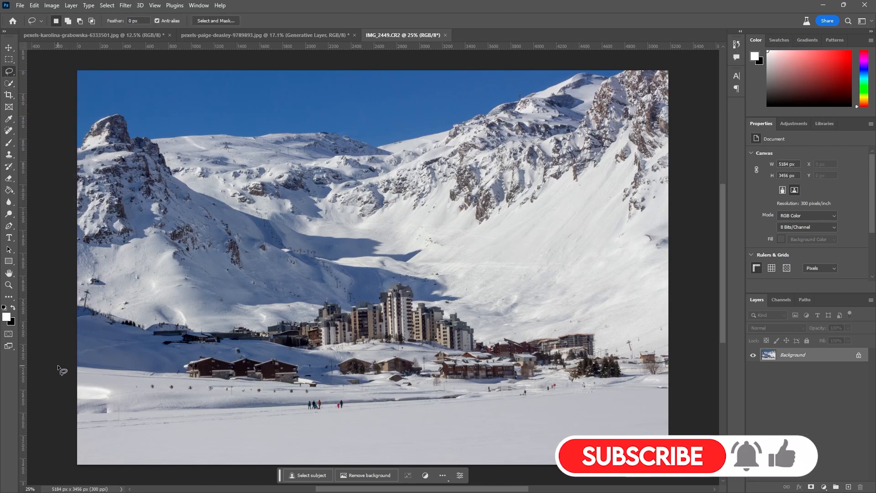
mouse_move(57, 367)
left_mouse_down()
mouse_move(115, 346)
mouse_move(272, 343)
left_mouse_up()
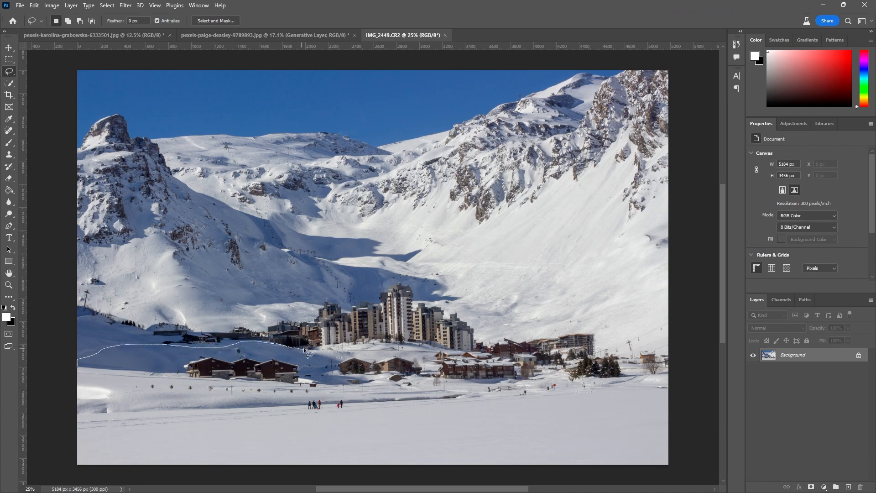
left_click_drag(337, 347, 460, 350)
left_click_drag(532, 339, 601, 331)
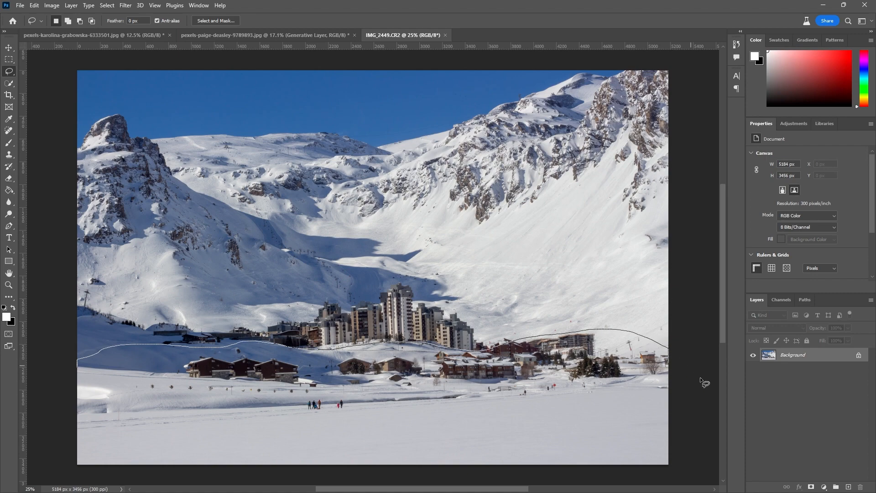
mouse_move(700, 377)
left_mouse_down()
mouse_move(681, 488)
mouse_move(257, 486)
mouse_move(81, 471)
mouse_move(64, 460)
mouse_move(59, 364)
left_mouse_up()
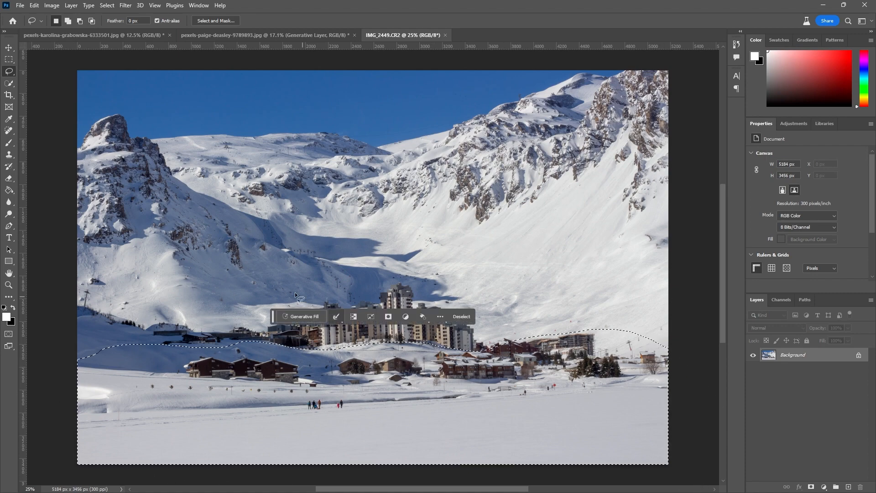
Step: Generative Fill the selected snowy foreground with the prompt "lake, reflective, water"
left_click(300, 315)
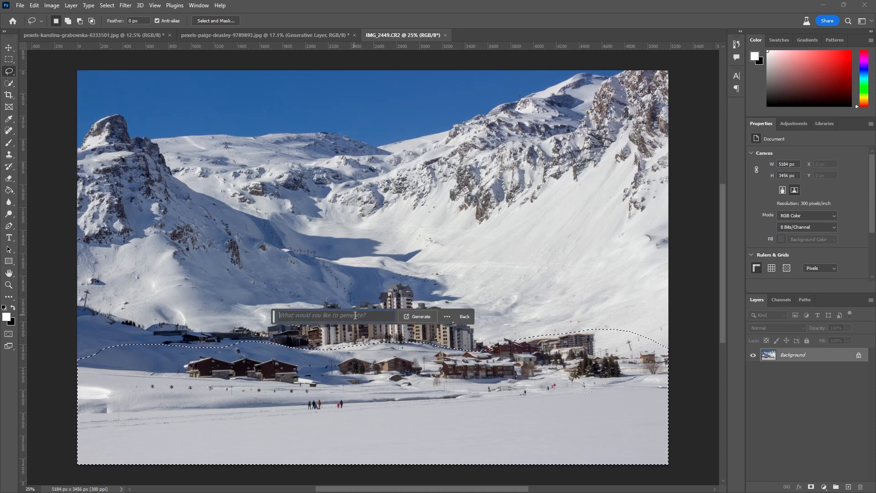
type("lake, refle")
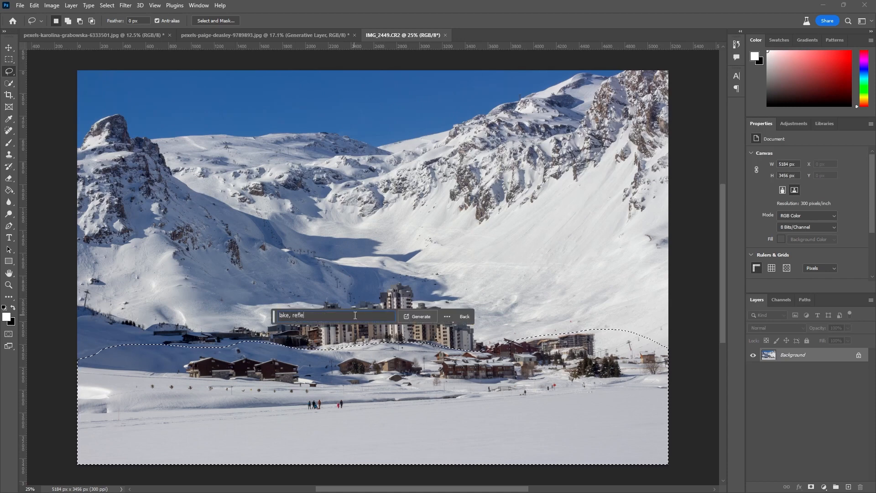
type("ctive, water")
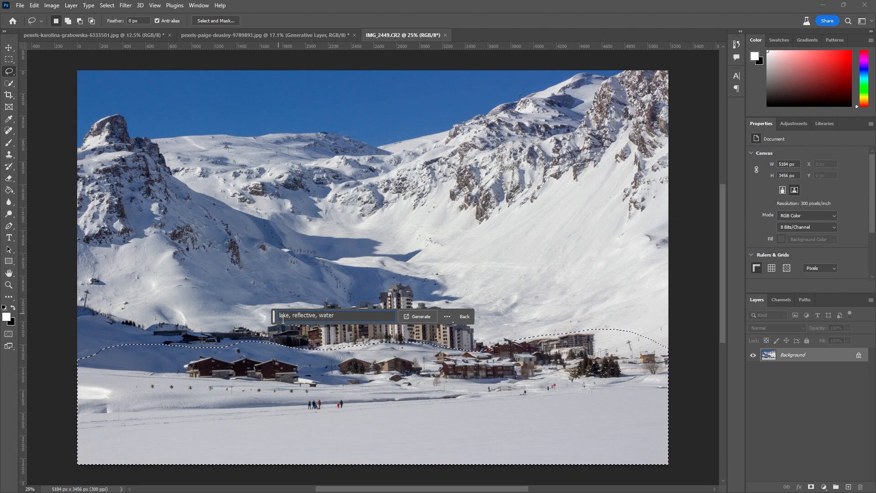
left_click(422, 317)
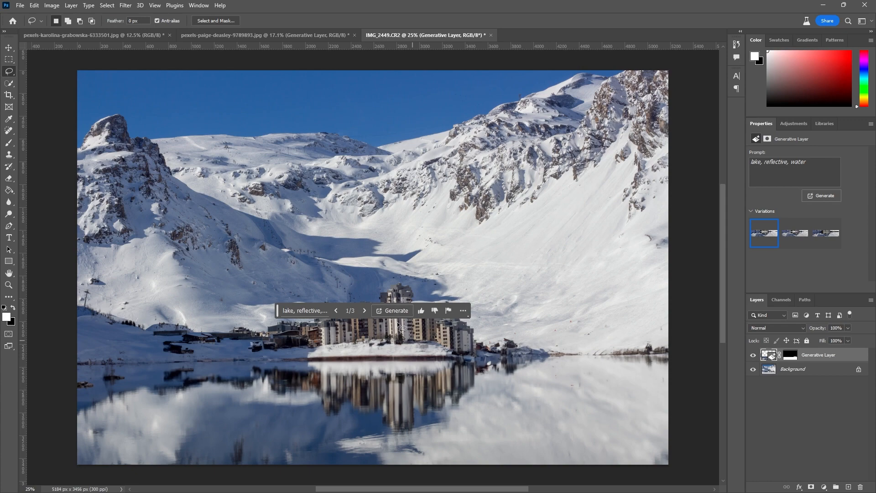
Step: Browse the generated lake variations and choose the second one
left_click(364, 310)
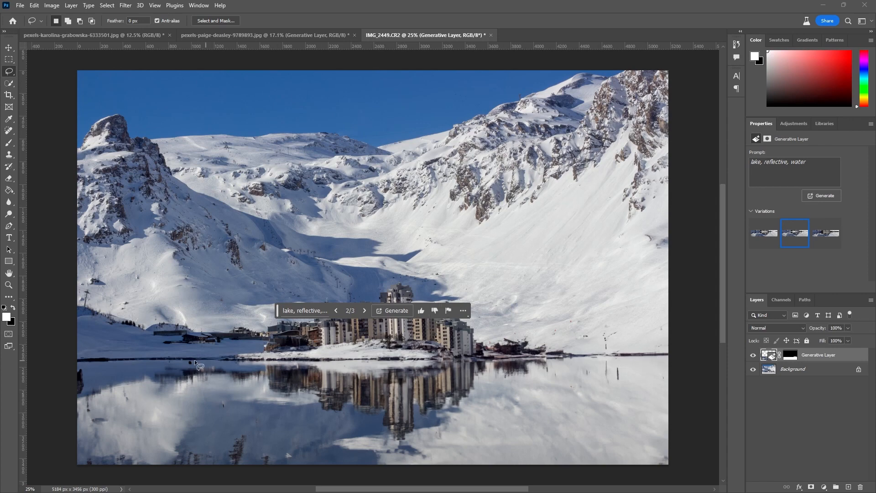
left_click(364, 311)
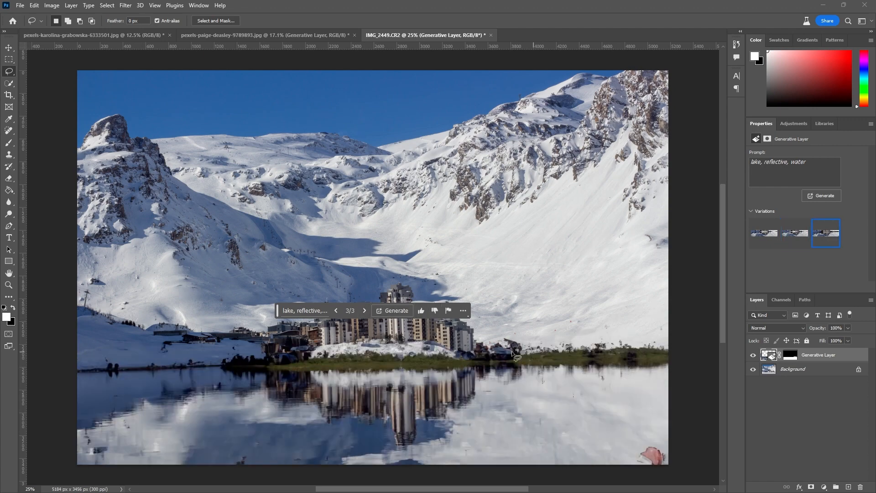
left_click(339, 310)
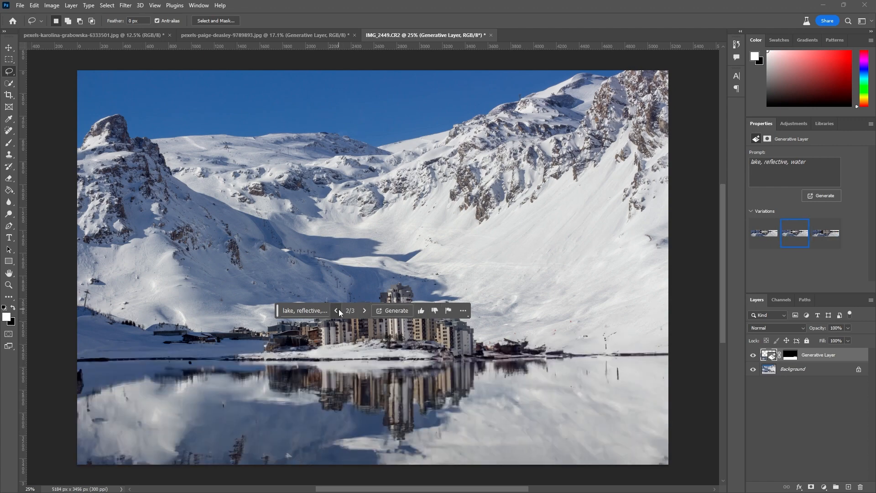
Step: Compare the generated lake with the original snowy scene by hiding the Generative Layer and showing it again
left_click(803, 394)
left_click(756, 355)
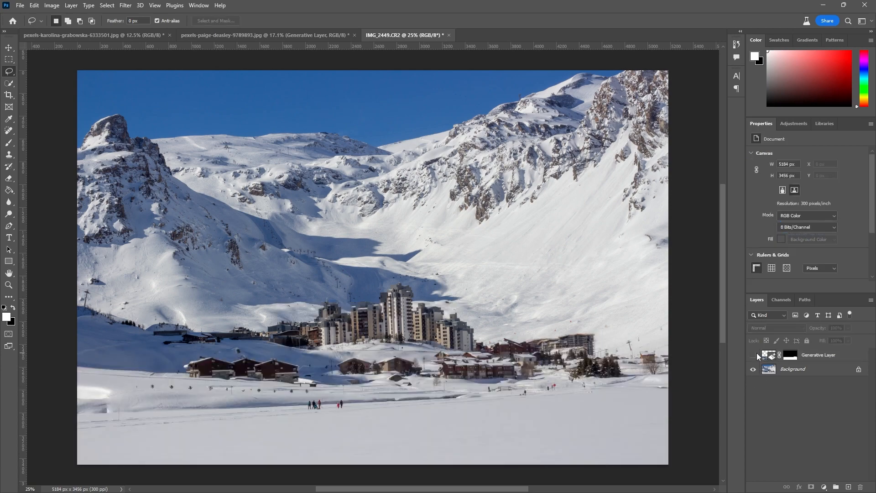
left_click(756, 354)
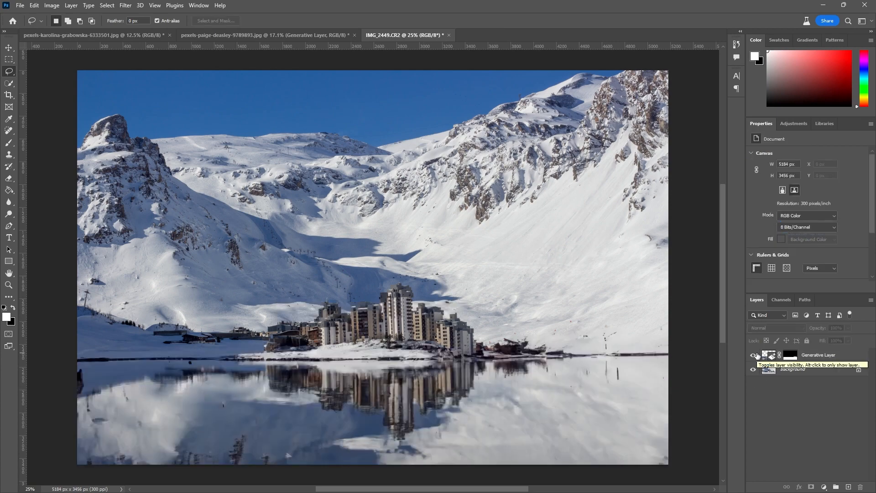